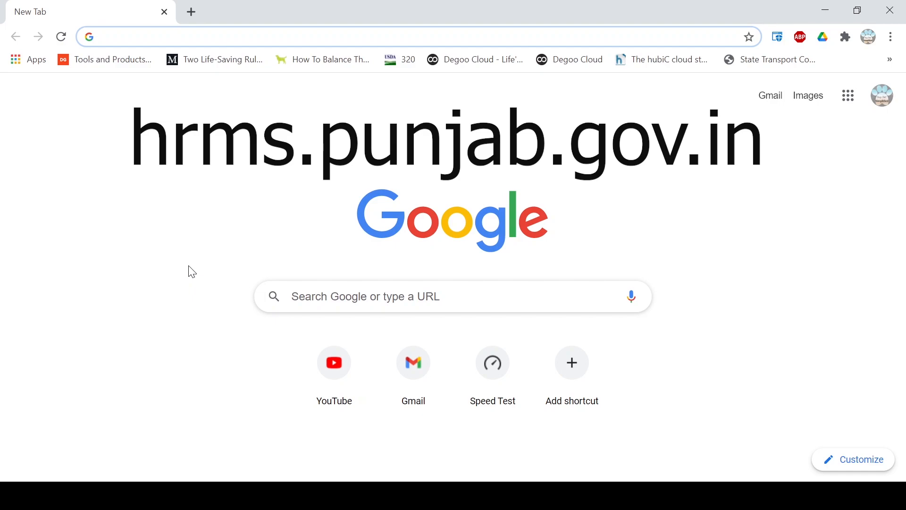
Step: Go to hrms.punjab.gov.in and open the authorized login form
type("hr")
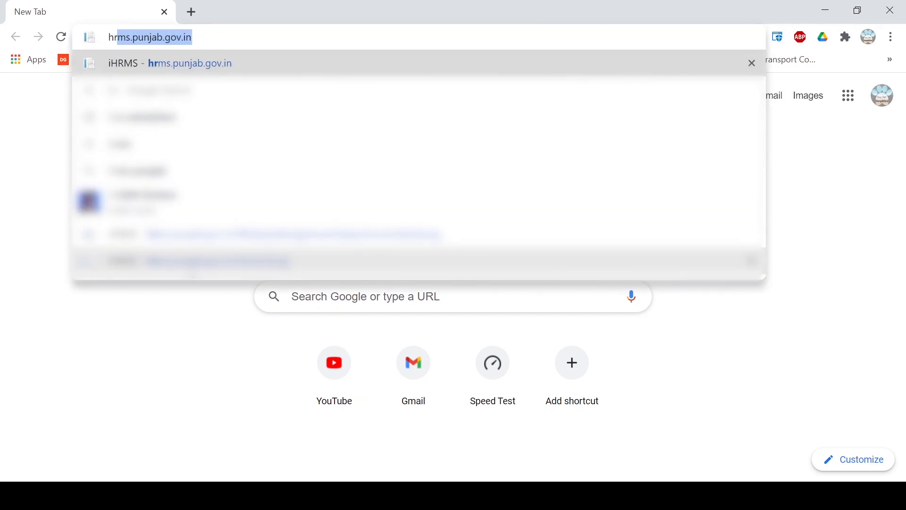
key("Return")
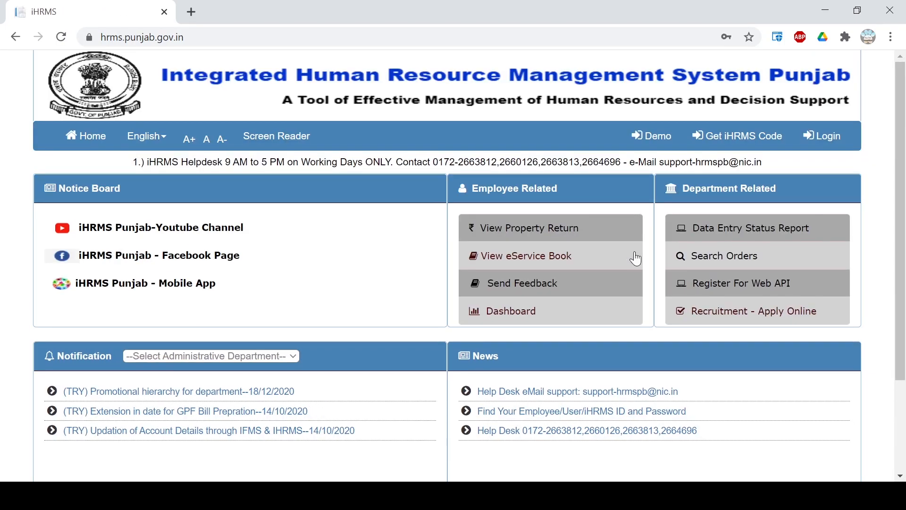
left_click(829, 144)
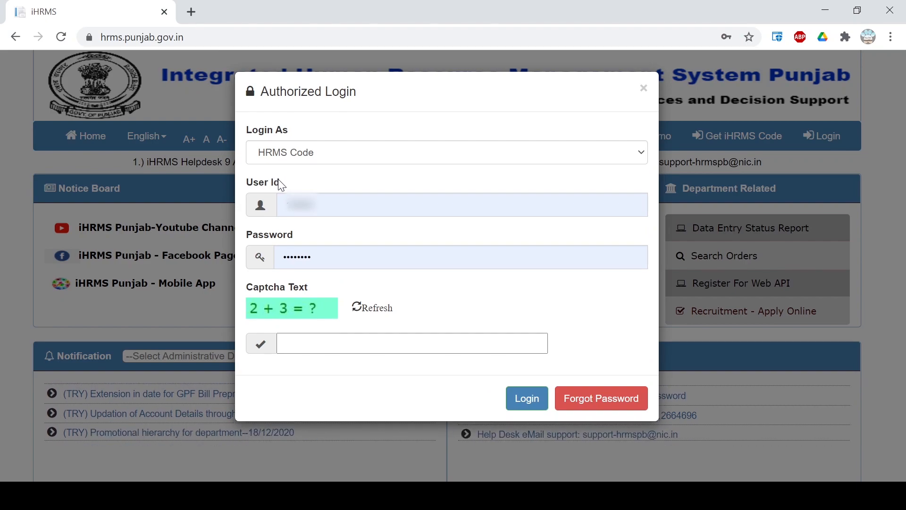
Step: Answer the captcha sum and log in with the prefilled HRMS credentials
left_click(320, 335)
type("5")
left_click(526, 401)
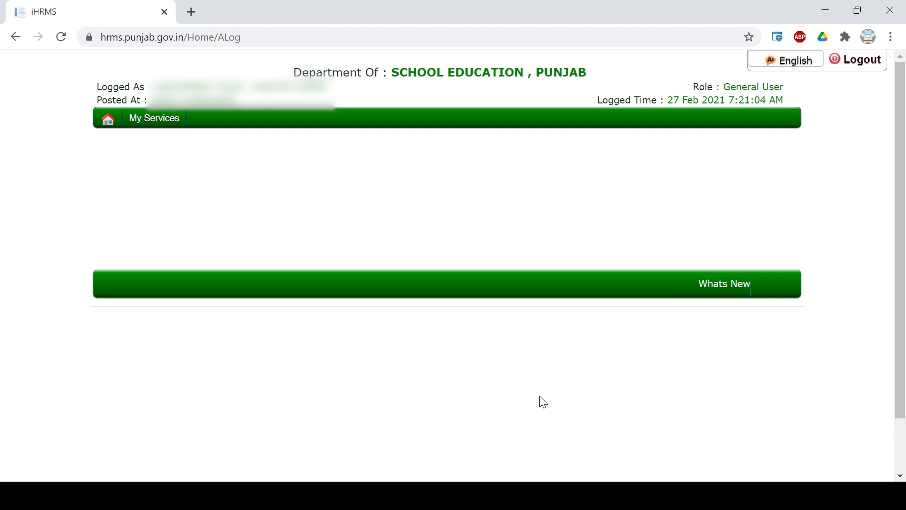
Step: Open the Declare Saving U/S 80C payroll service and load the savings form for financial year 2020-21
left_click(170, 124)
mouse_move(172, 138)
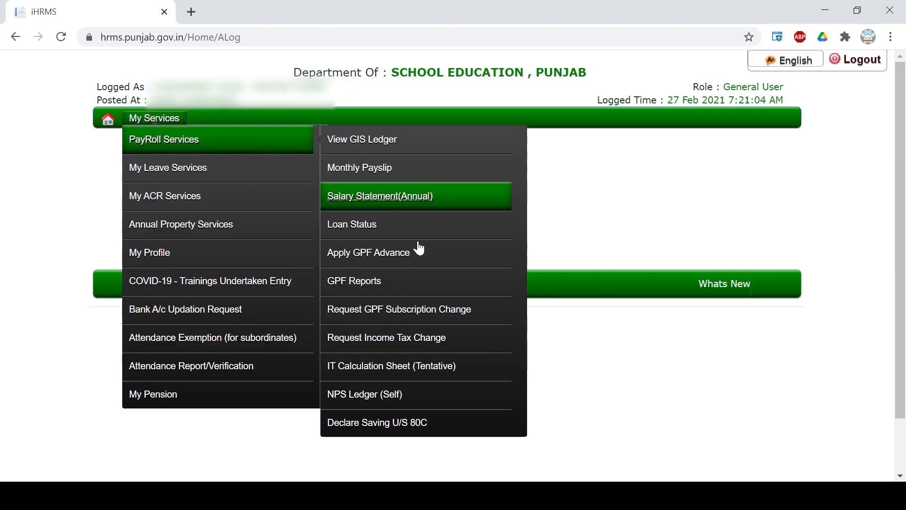
left_click(438, 423)
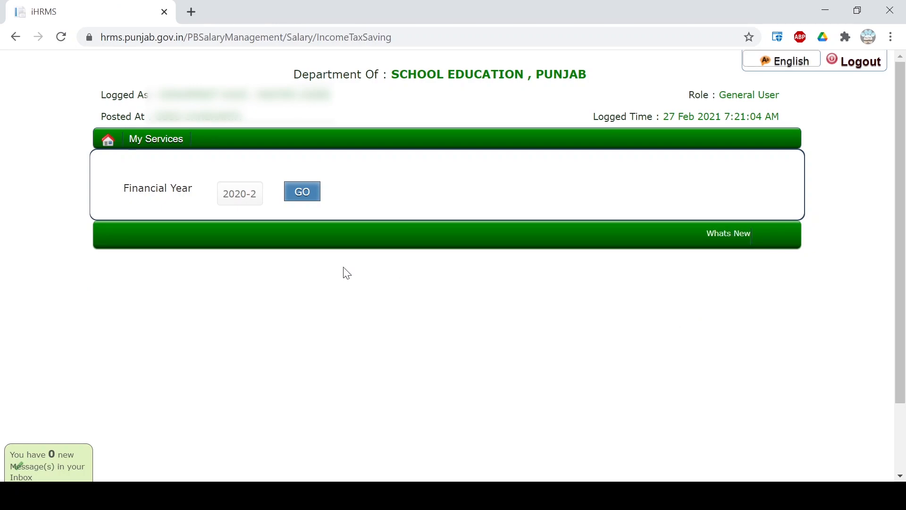
left_click(303, 191)
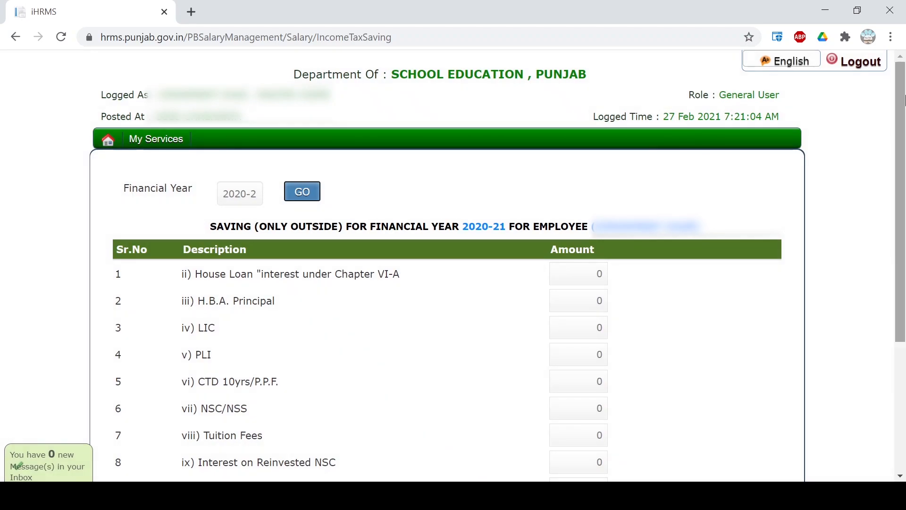
Step: Set the LIC amount in the savings declaration to 78220
left_click_drag(905, 101, 901, 219)
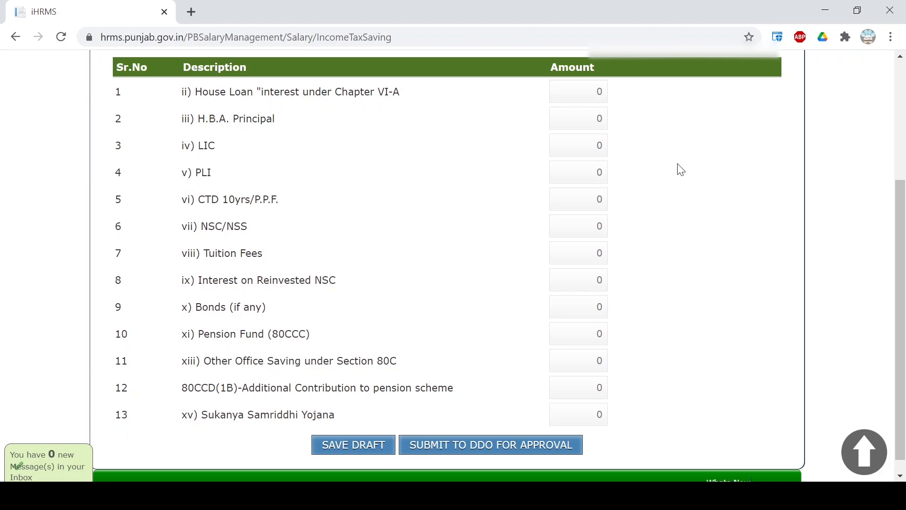
left_click(577, 140)
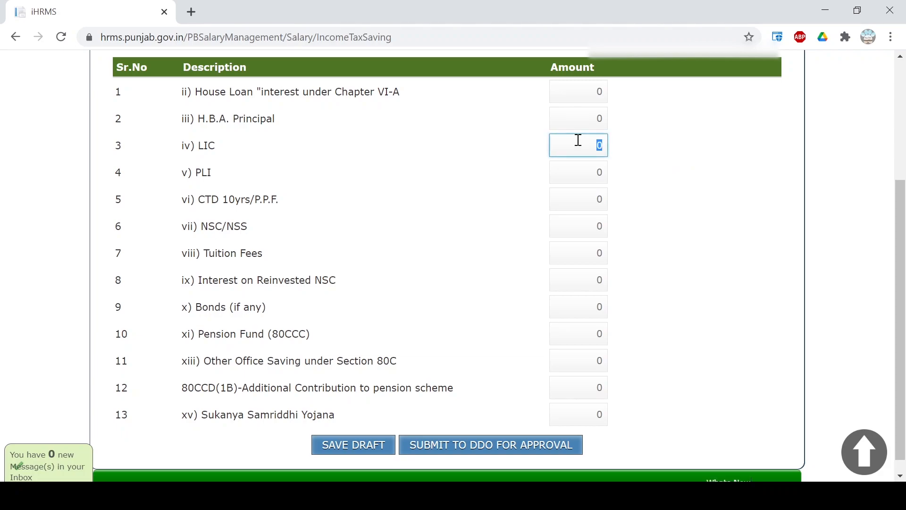
type("78220")
left_click(647, 171)
Step: Set the CTD 10yrs/P.P.F. amount in the savings declaration to 2000
scroll(647, 172, "down", 1)
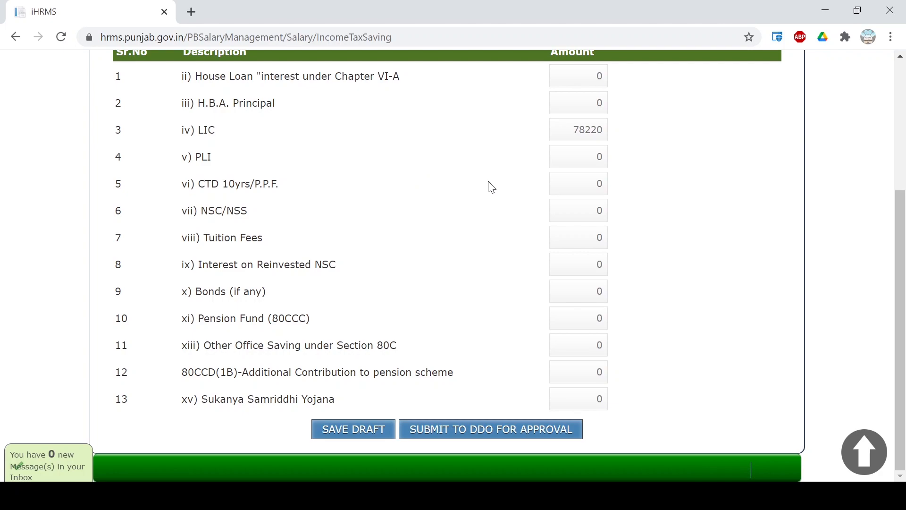
left_click(604, 185)
left_click(604, 185)
key("BackSpace")
type("2000")
left_click(647, 190)
Step: Set the 80CCD(1B) additional pension scheme contribution to 50000 and save the declaration as a draft
left_click(585, 369)
type("50000")
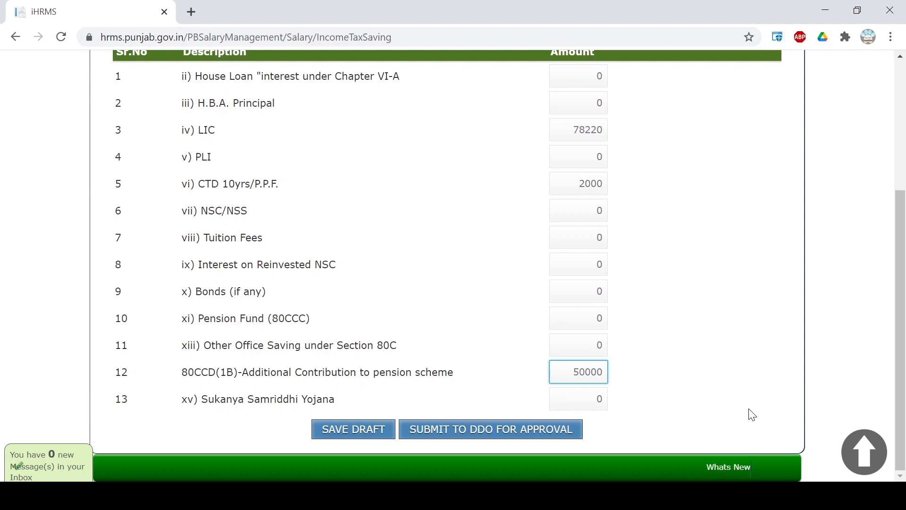
left_click(708, 371)
left_click(368, 433)
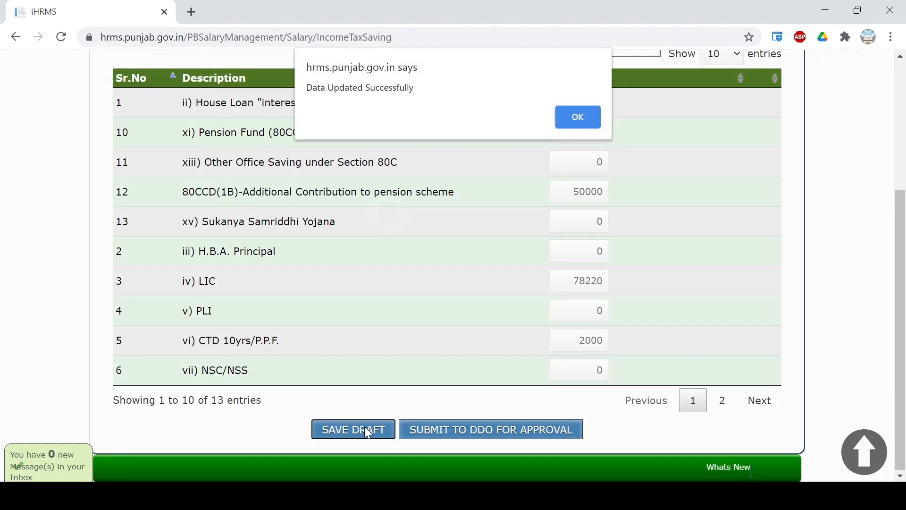
left_click(580, 120)
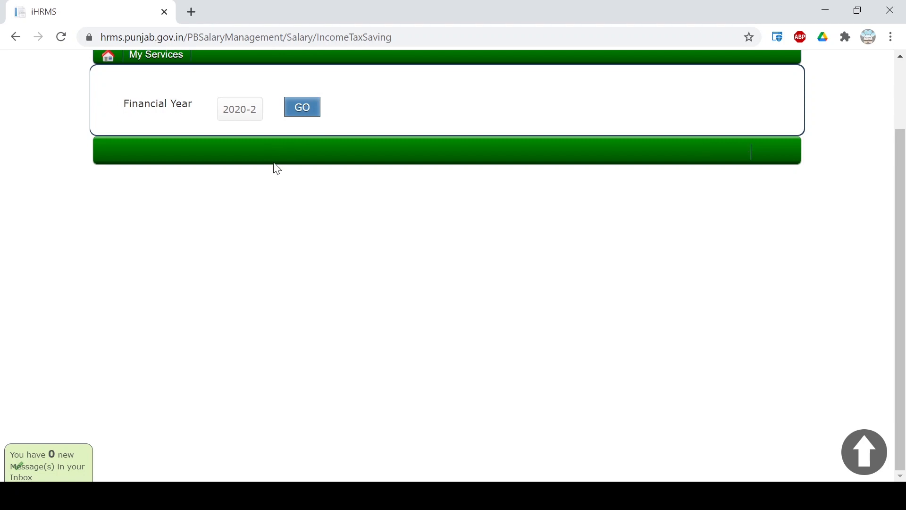
Step: Open the IT Calculation Sheet payroll service and check the gross salary in the actual version for 2020-21
mouse_move(172, 57)
mouse_move(176, 76)
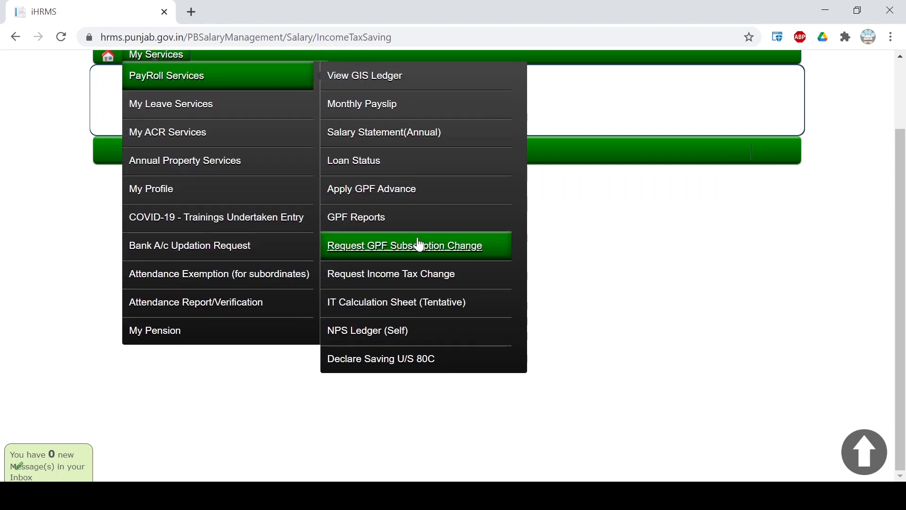
left_click(472, 306)
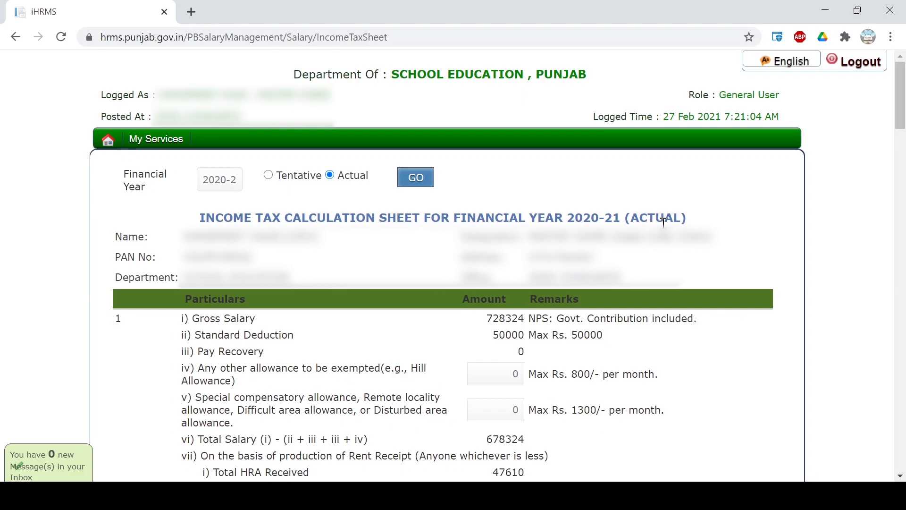
scroll(664, 222, "down", 1)
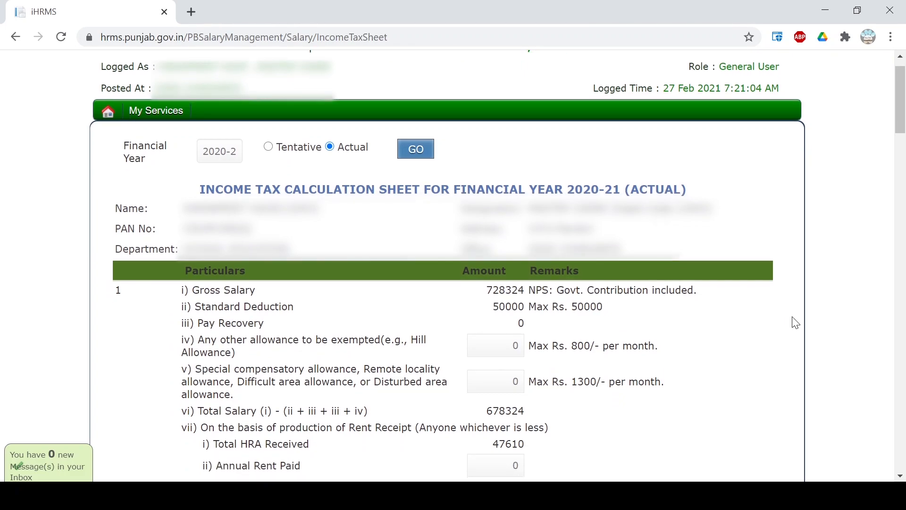
left_click_drag(486, 295, 524, 291)
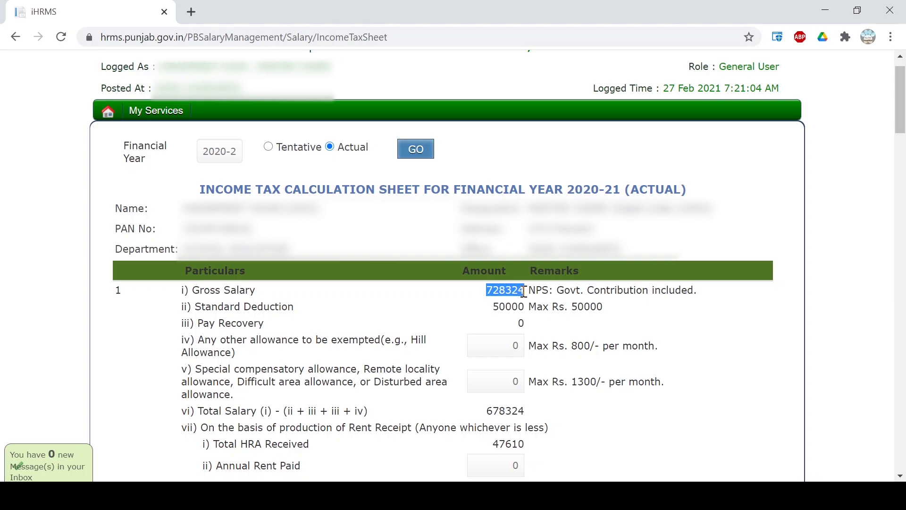
left_click(691, 332)
left_click_drag(527, 292, 489, 290)
left_click(472, 295)
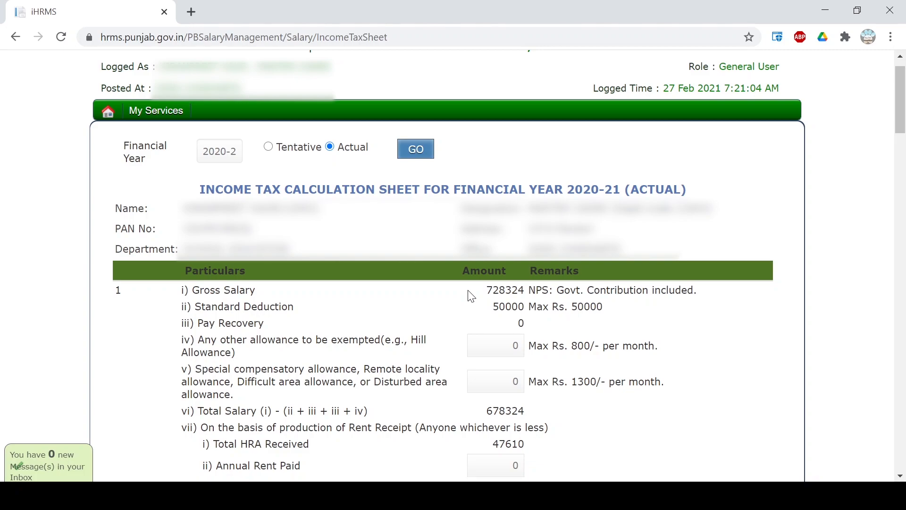
Step: Load the Tentative version of the income tax calculation sheet and check its gross salary
left_click(270, 148)
left_click(420, 154)
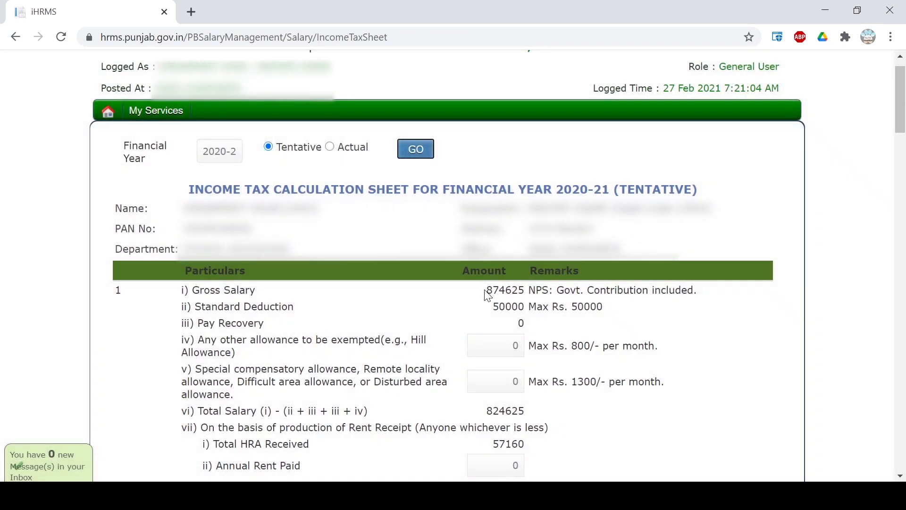
left_click_drag(486, 291, 527, 290)
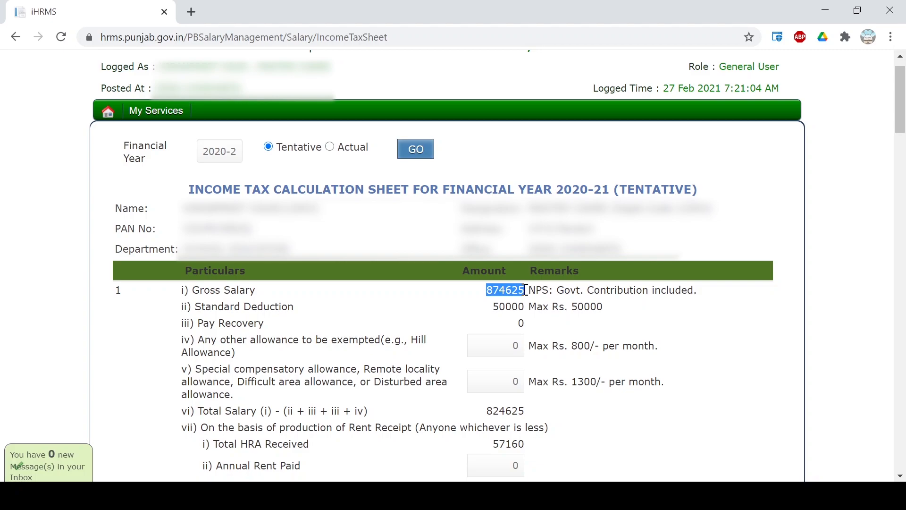
left_click(476, 294)
Step: Set the Annual Rent Paid in the tentative sheet to 130000
scroll(475, 293, "down", 4)
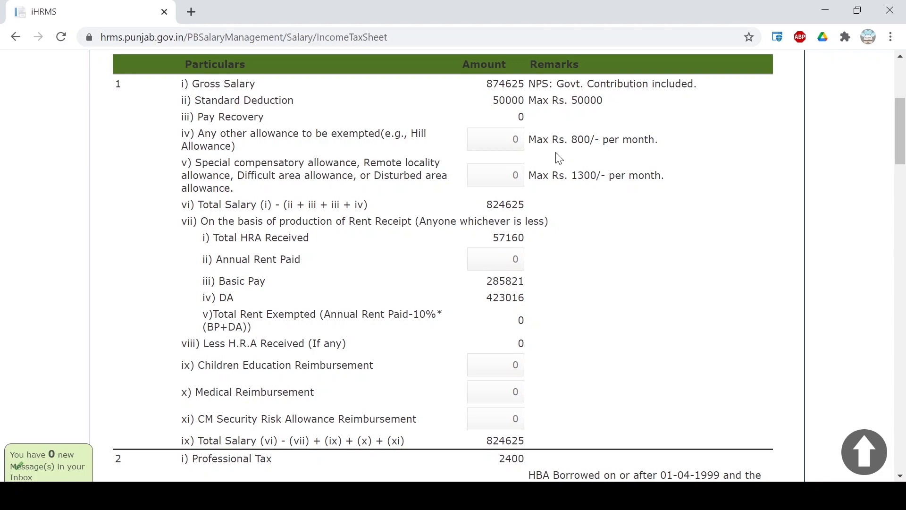
scroll(559, 158, "down", 1)
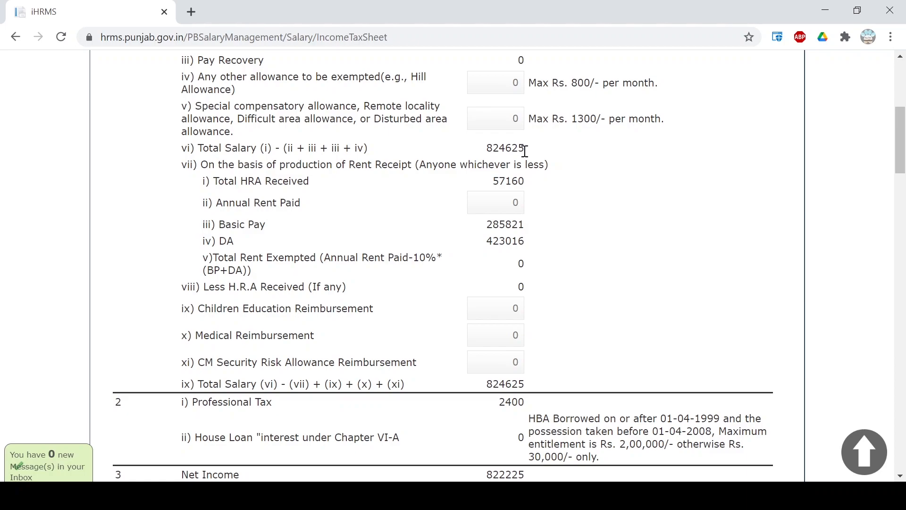
scroll(533, 155, "down", 1)
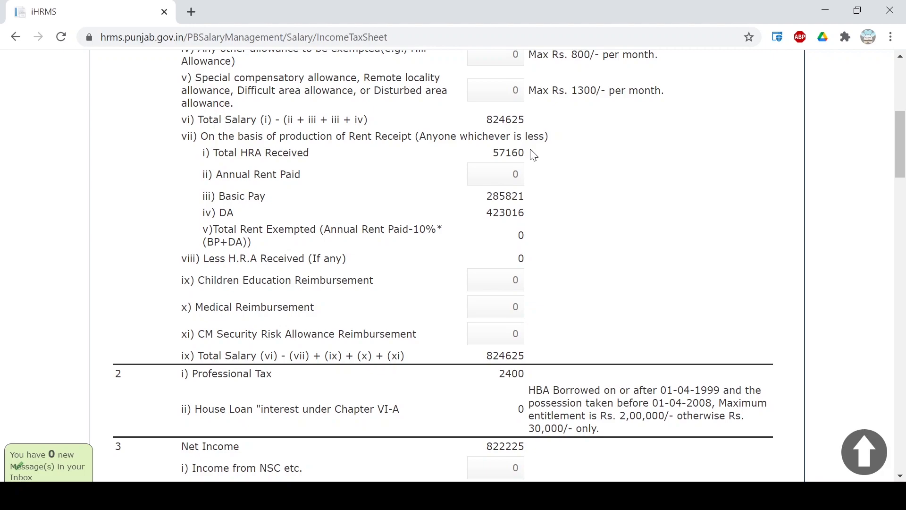
left_click(506, 174)
type("130000")
left_click(547, 187)
scroll(548, 187, "down", 1)
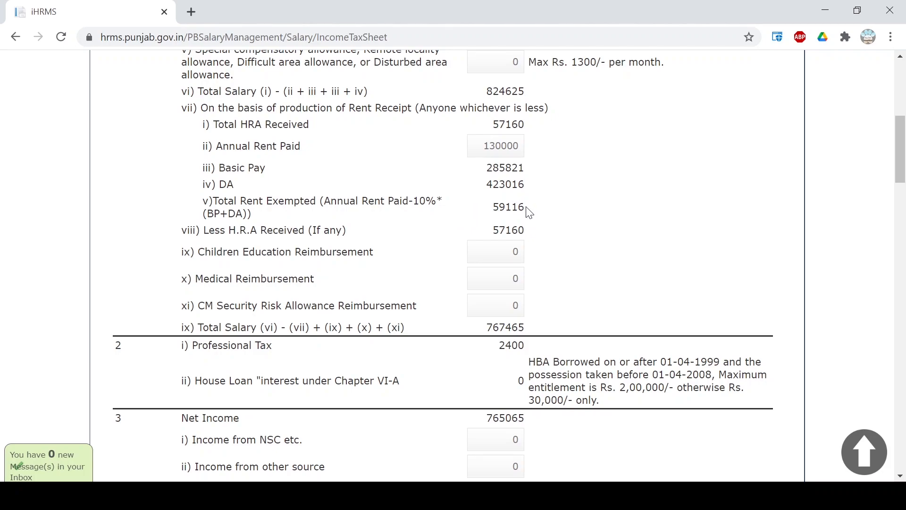
Step: Examine the rent exemption, H.R.A., reimbursement, professional tax, house loan and net income rows of the sheet
left_click_drag(528, 211, 490, 222)
left_click(456, 234)
scroll(456, 233, "down", 1)
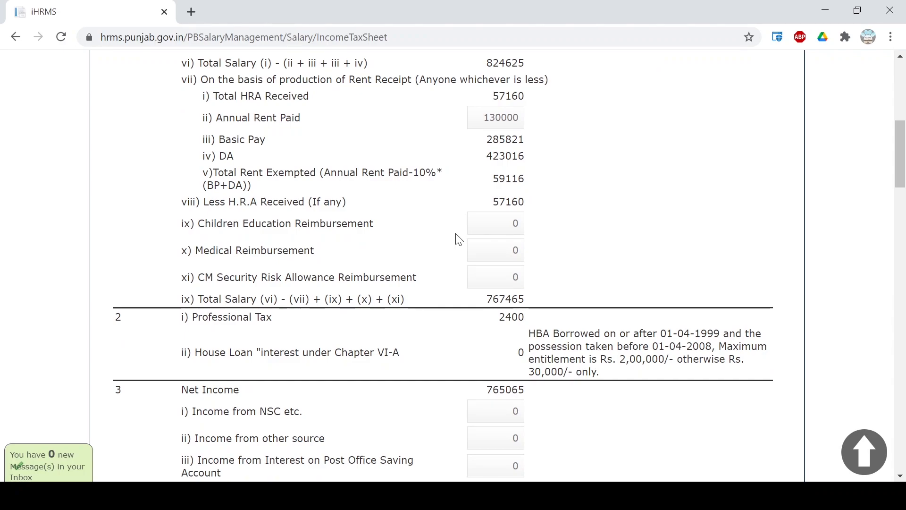
scroll(459, 240, "down", 1)
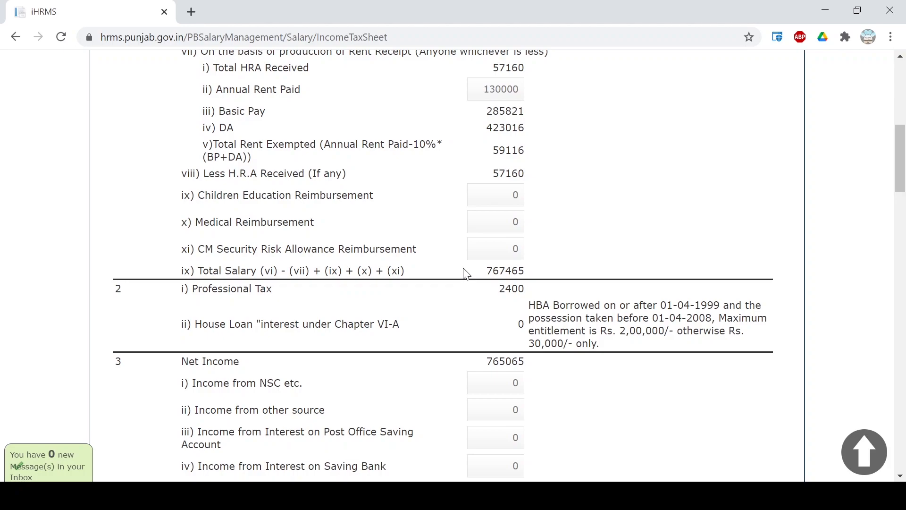
scroll(466, 274, "down", 1)
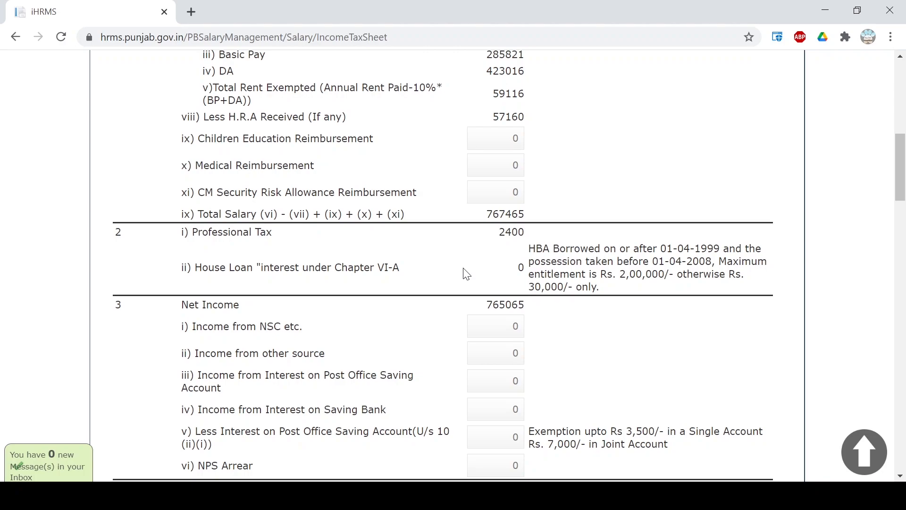
scroll(466, 274, "down", 3)
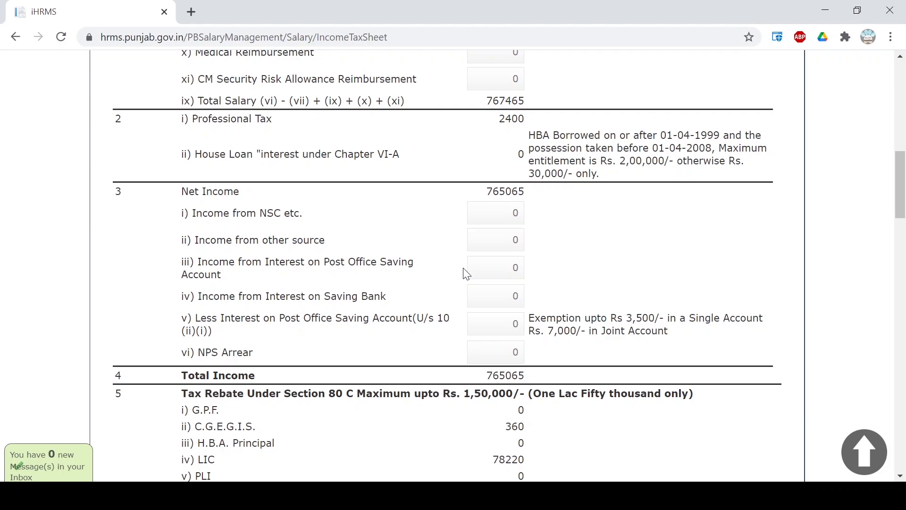
scroll(467, 273, "down", 1)
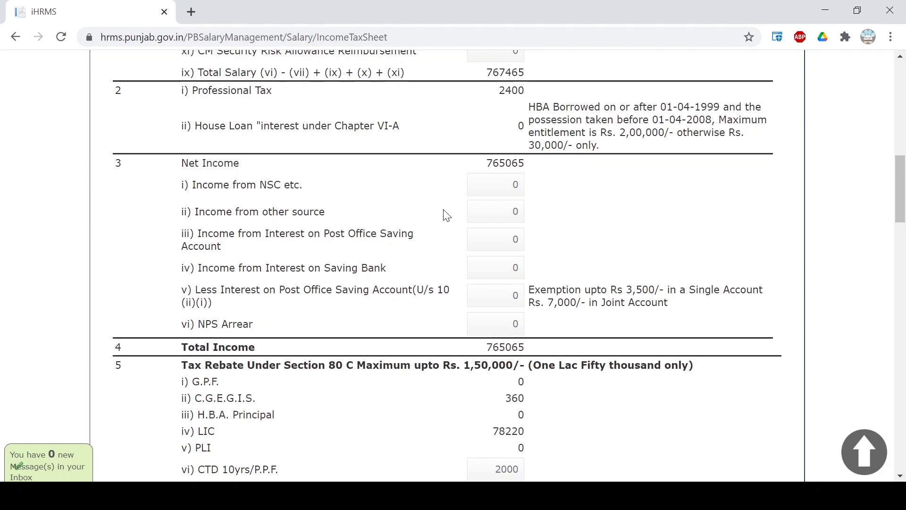
scroll(451, 241, "down", 1)
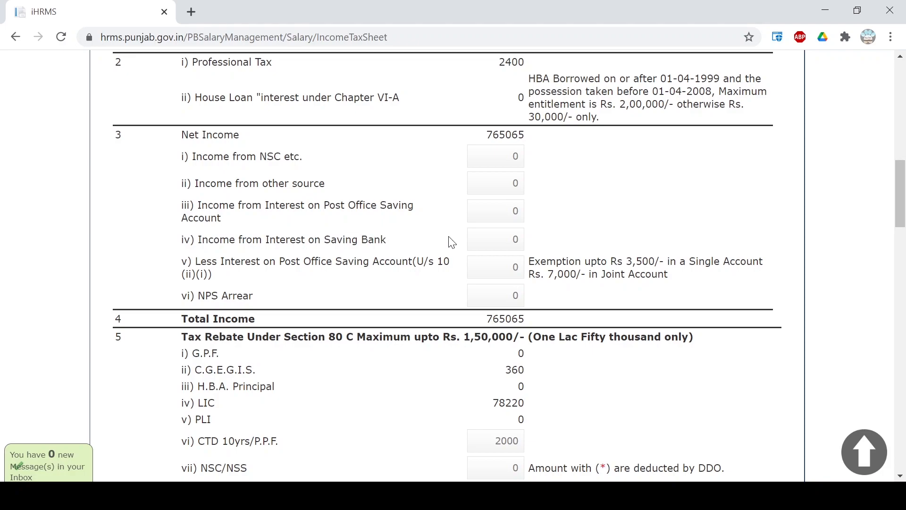
Step: Set the income from Post Office Saving Account interest to 500 and from Saving Bank interest to 5000
left_click(508, 216)
type("500")
left_click(561, 225)
left_click(503, 238)
type("5000")
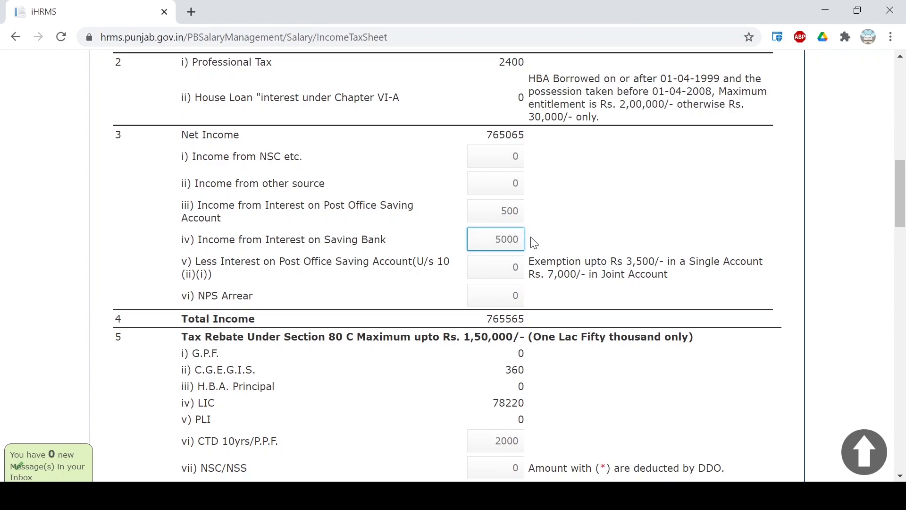
left_click(542, 238)
Step: Enter 500 as the Less Interest on Post Office Saving Account exemption
scroll(542, 236, "down", 1)
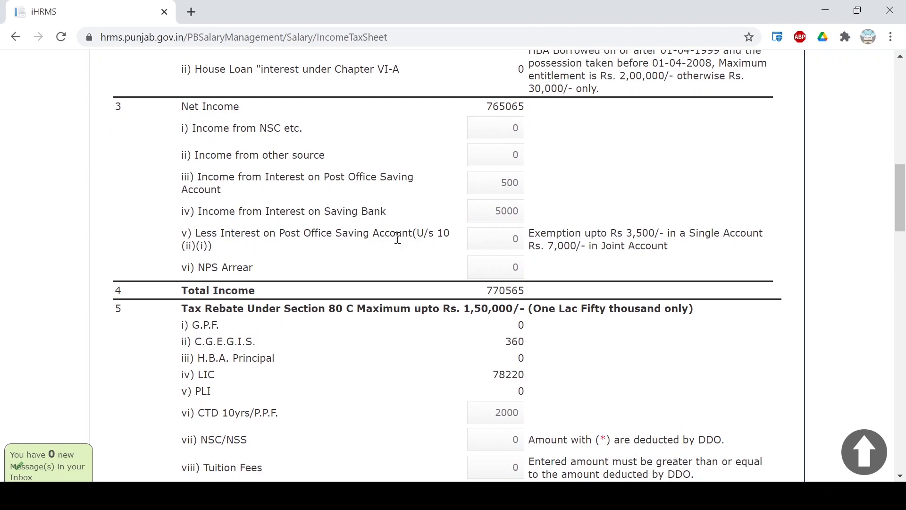
left_click(473, 240)
left_click(482, 239)
type("500")
Step: Set the NPS Arrear to 25000 and check the recalculated total income
scroll(570, 218, "down", 1)
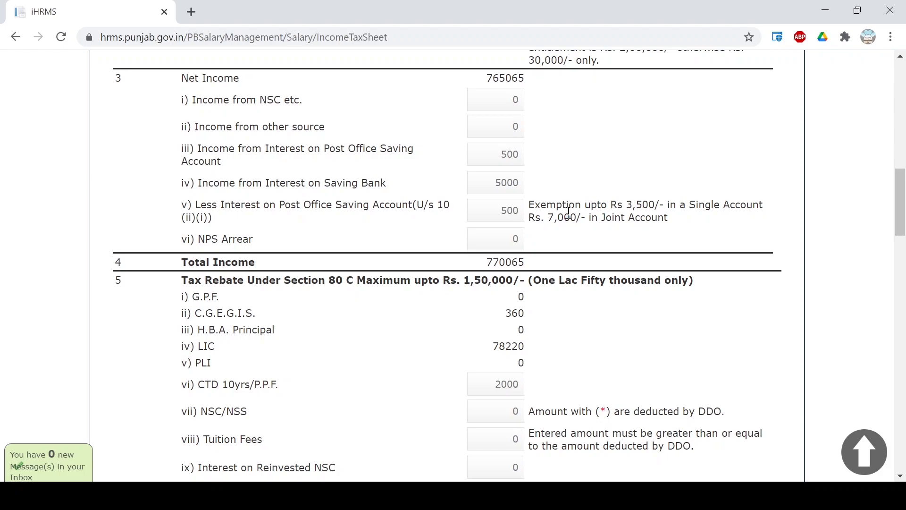
left_click(502, 238)
key("BackSpace")
type("2000")
key("BackSpace")
key("BackSpace")
key("BackSpace")
type("5000")
left_click(601, 245)
left_click_drag(540, 257, 477, 259)
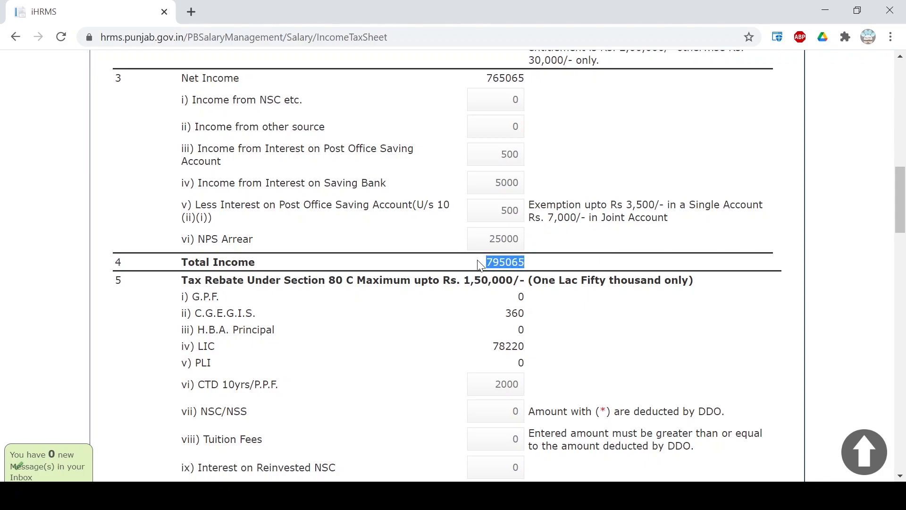
left_click(465, 264)
scroll(464, 265, "down", 3)
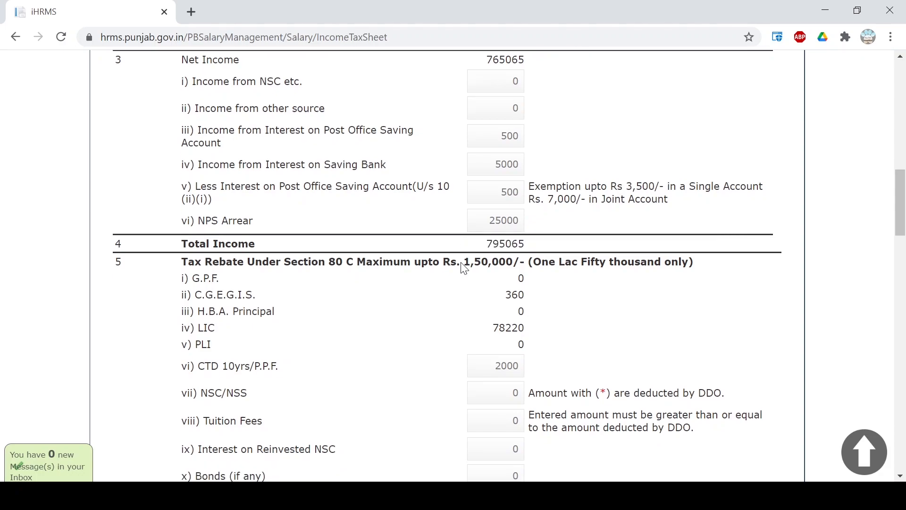
Step: Examine the Section 80C rebate rows, including the C.G.E.G.I.S. and LIC amounts
scroll(464, 268, "down", 2)
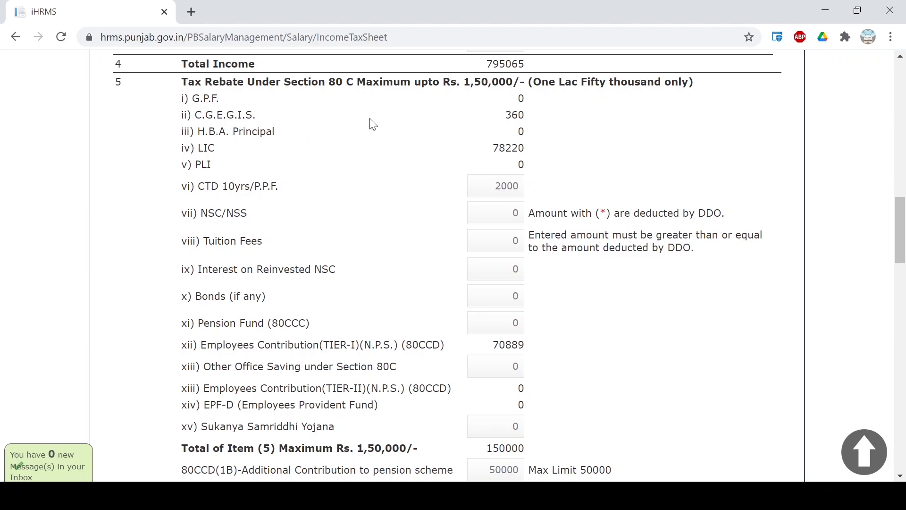
left_click_drag(526, 115, 504, 121)
left_click(476, 125)
scroll(532, 138, "down", 1)
scroll(532, 137, "up", 1)
left_click_drag(489, 148, 528, 156)
left_click(533, 156)
scroll(531, 163, "down", 2)
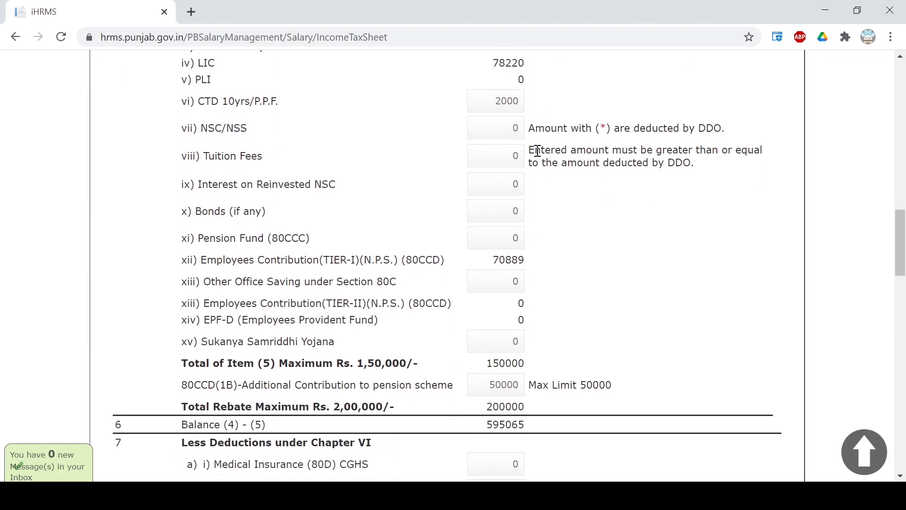
Step: Set the CTD 10yrs/P.P.F. saving to 3000 and check the employee's TIER-I N.P.S. contribution
left_click(487, 105)
key("Delete")
type("3")
left_click(591, 106)
scroll(592, 106, "down", 2)
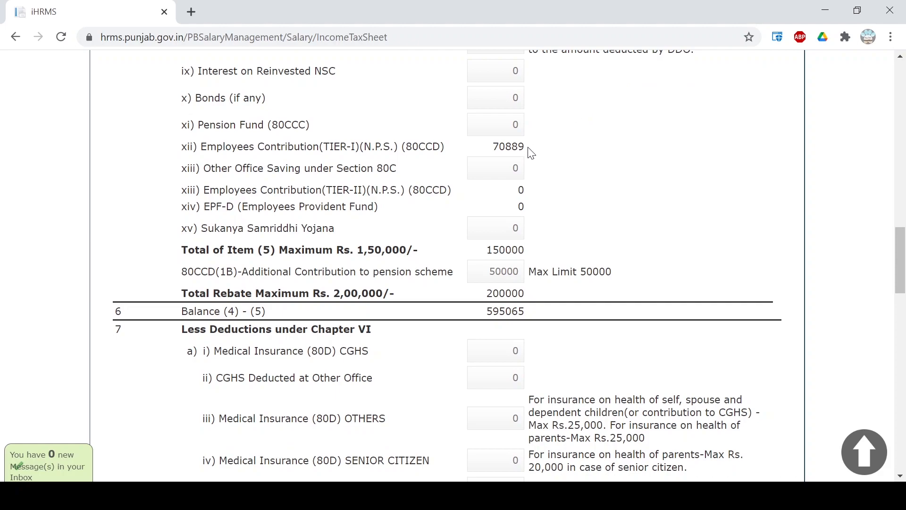
left_click_drag(531, 153, 492, 151)
left_click(541, 152)
Step: Set the 80CCD(1B) additional contribution to the pension scheme to 40000 and check the 80C total and total rebate
scroll(538, 283, "down", 1)
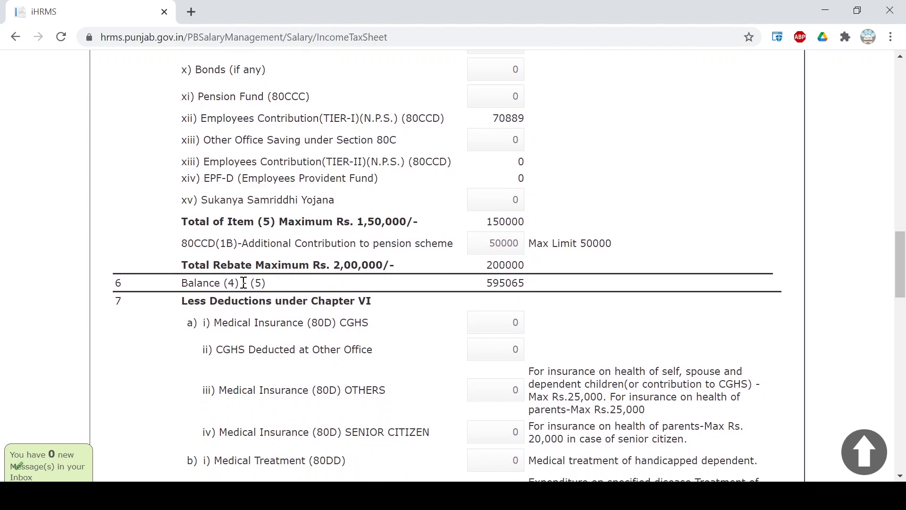
left_click_drag(184, 243, 237, 239)
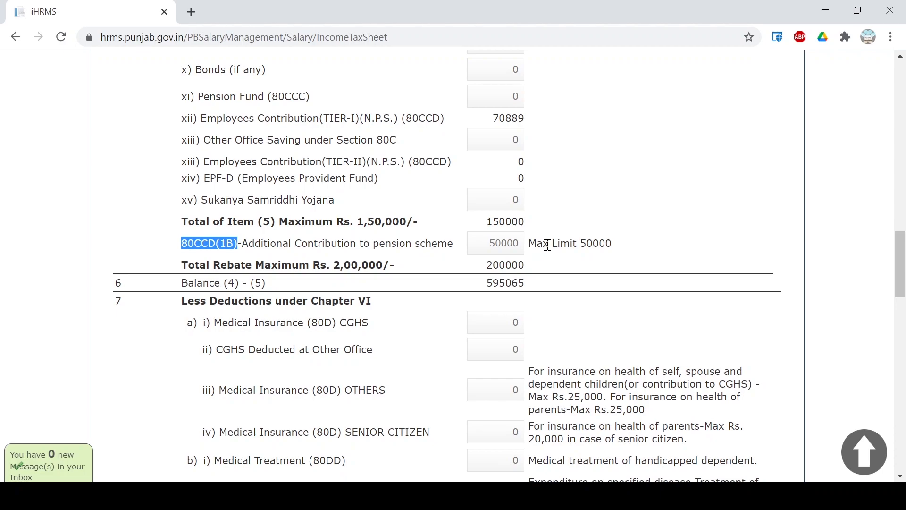
left_click(553, 258)
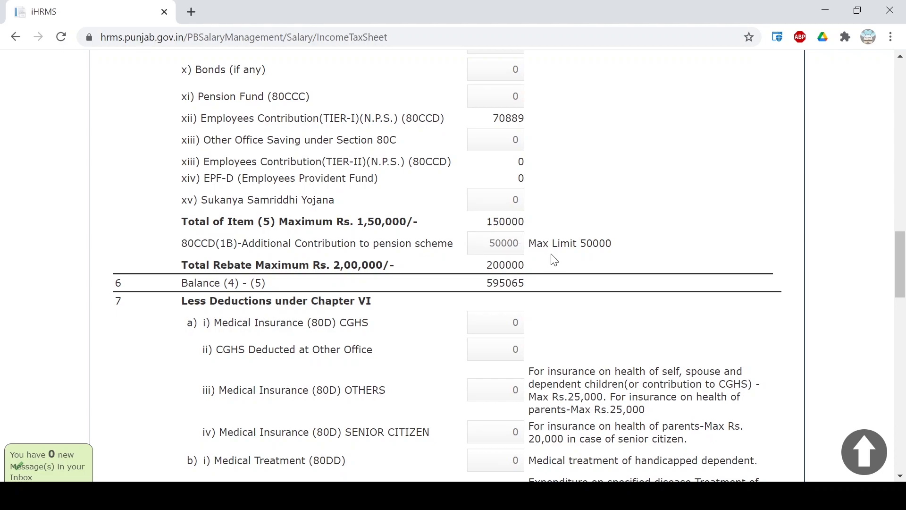
left_click(485, 245)
key("Delete")
type("4")
left_click(536, 273)
left_click_drag(536, 273, 483, 270)
left_click_drag(487, 220, 532, 228)
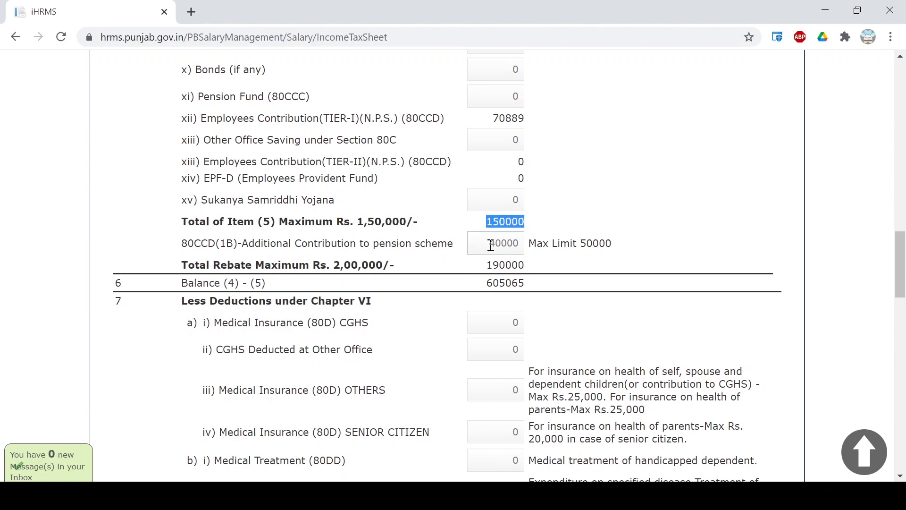
Step: Review the Chapter VI deductions and enter 5000 as Less Interest on deposits in savings accounts (80TTA)
scroll(441, 274, "down", 4)
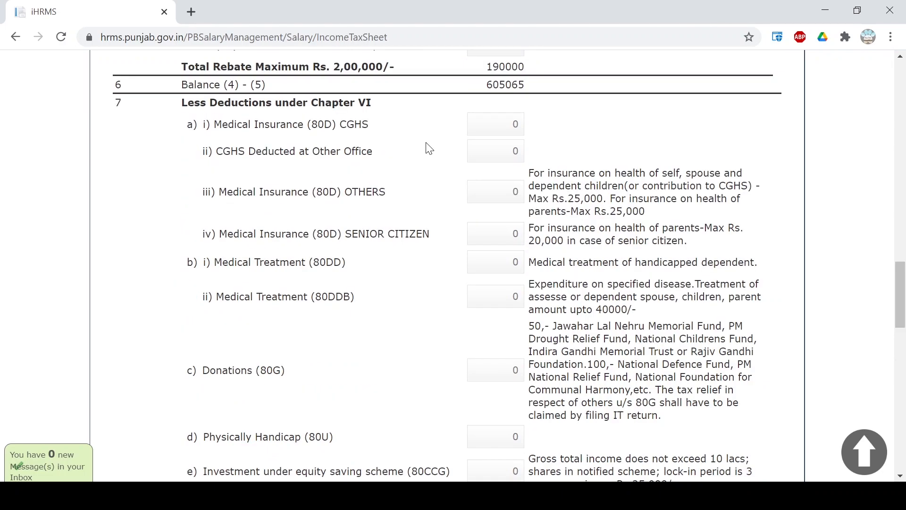
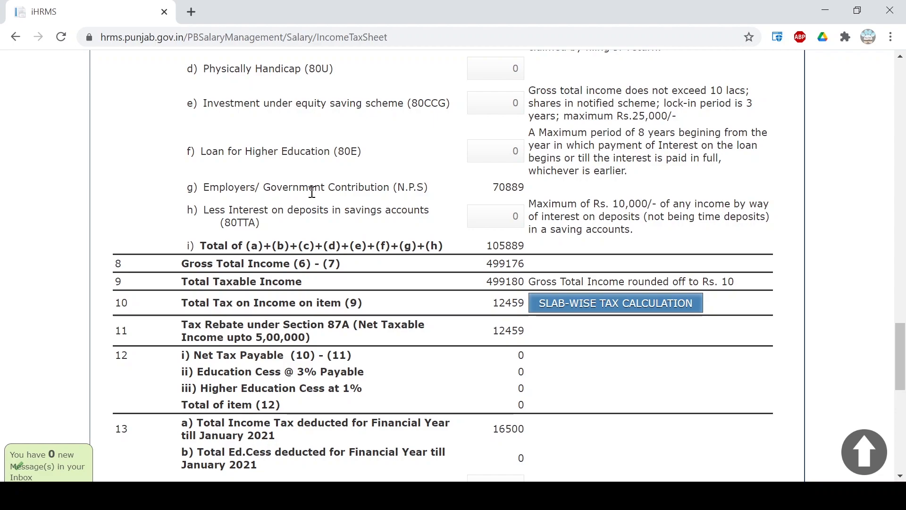
left_click_drag(490, 188, 524, 188)
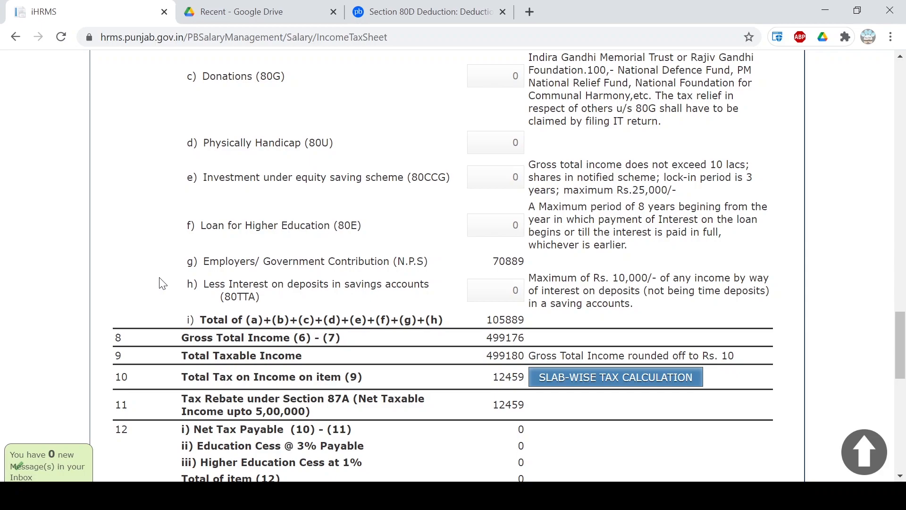
left_click(517, 291)
type("5000")
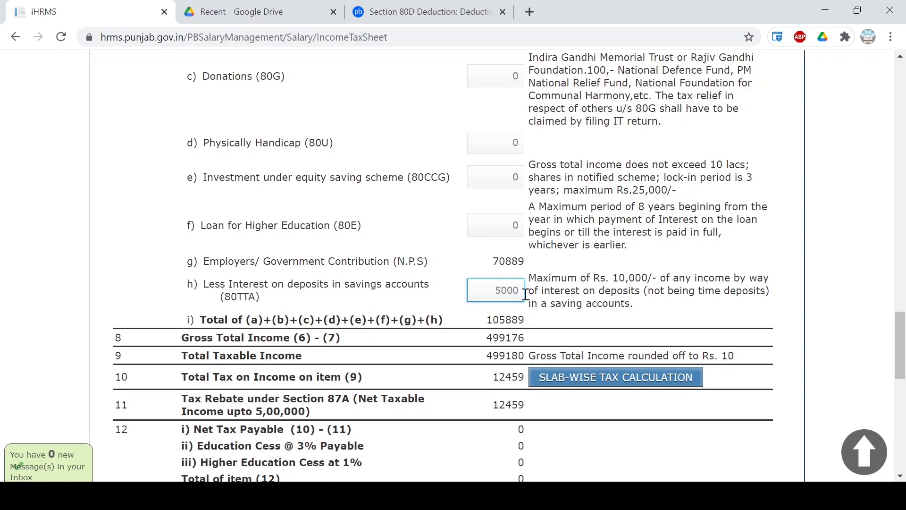
left_click(558, 296)
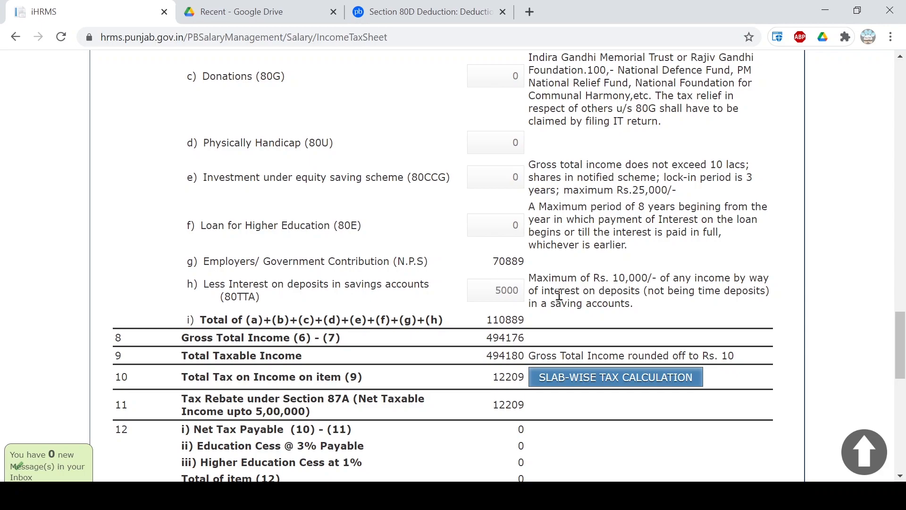
Step: Examine the recalculated gross total income, total tax on income and the Section 87A tax rebate
scroll(559, 294, "down", 1)
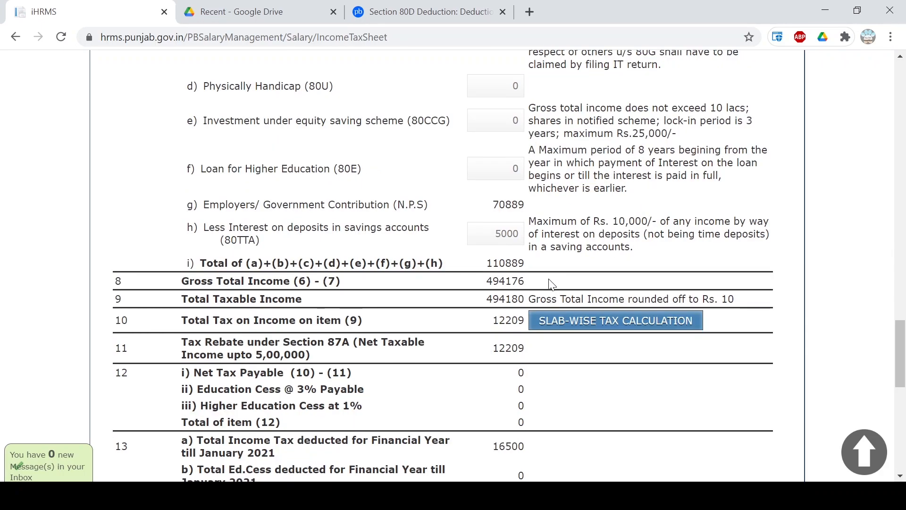
double_click(519, 282)
left_click(479, 286)
scroll(479, 285, "down", 2)
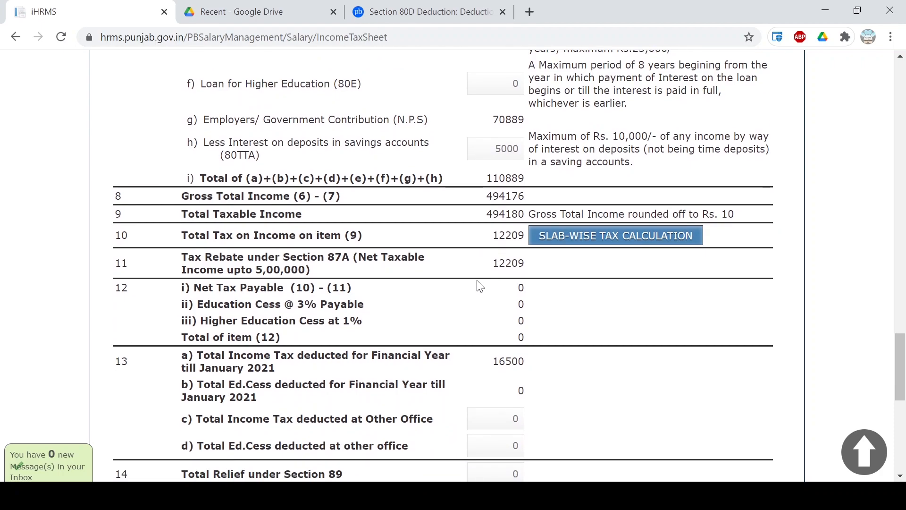
double_click(499, 240)
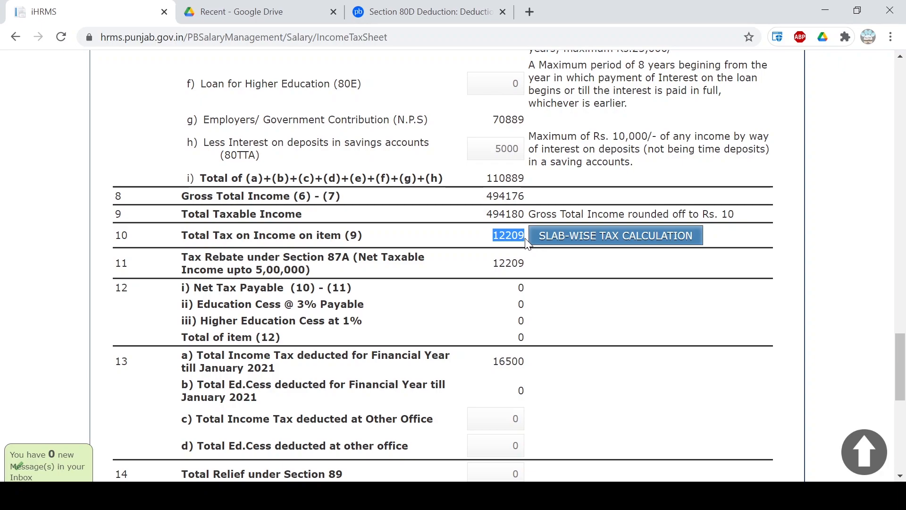
left_click(462, 243)
scroll(475, 263, "down", 1)
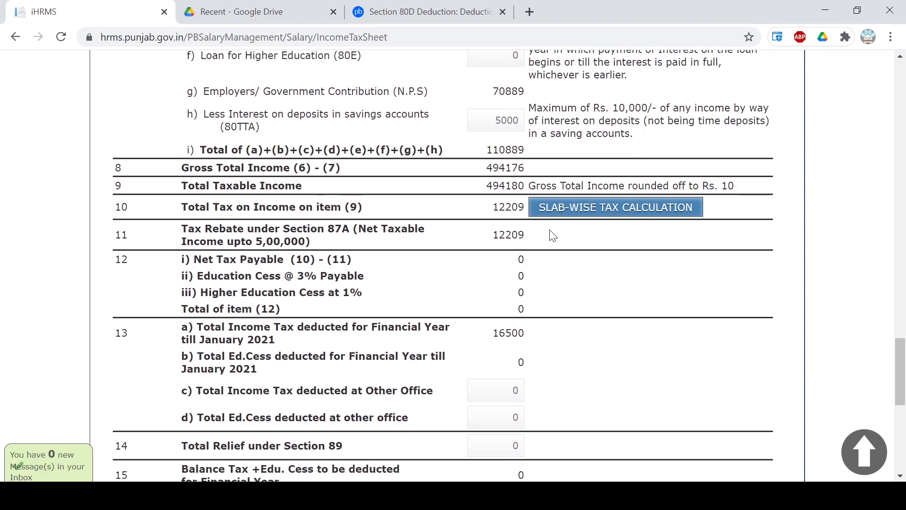
left_click_drag(537, 239, 492, 237)
left_click(489, 239)
scroll(503, 207, "down", 1)
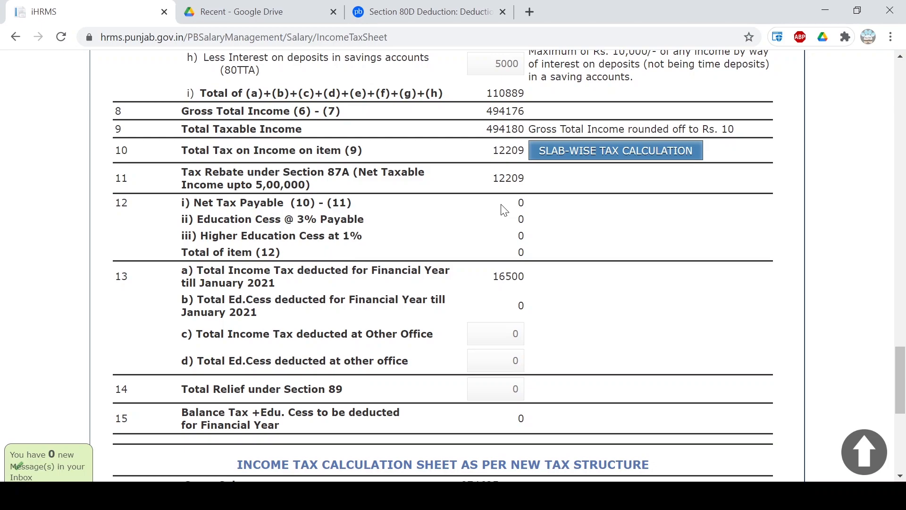
Step: Examine the income tax deducted till January 2021, the balance tax and the income tax calculated under the new tax structure
scroll(504, 210, "down", 2)
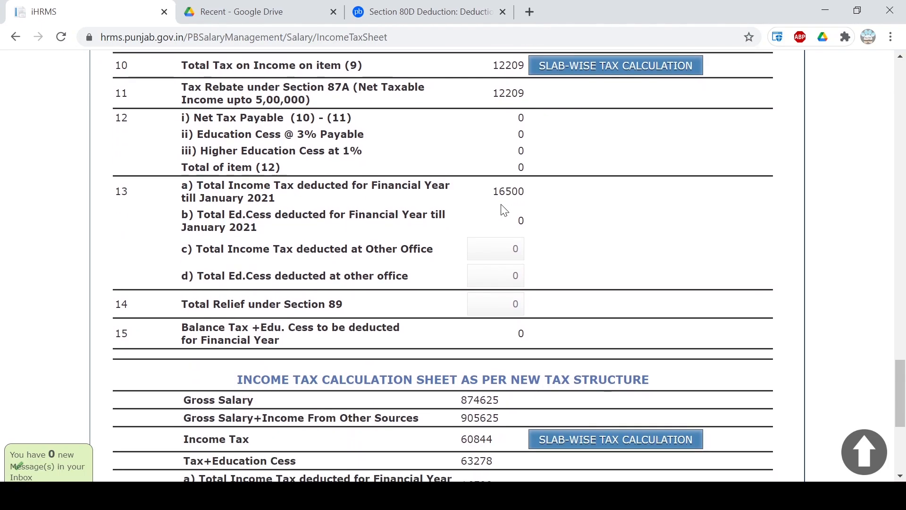
left_click_drag(534, 193, 491, 197)
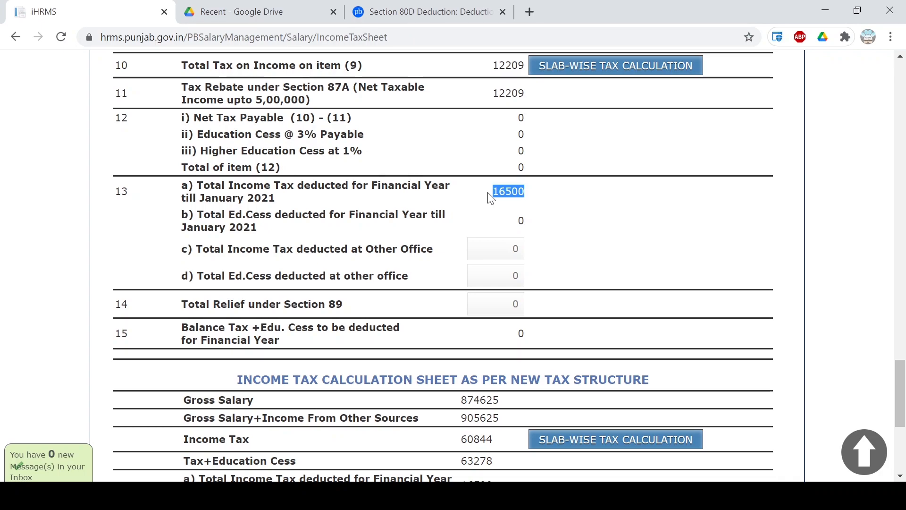
left_click(488, 192)
scroll(489, 193, "down", 2)
scroll(489, 193, "down", 1)
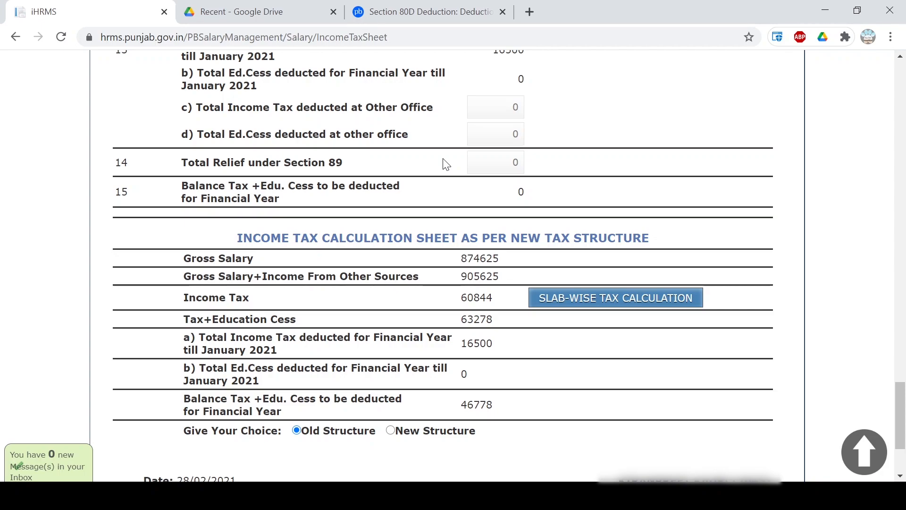
scroll(446, 164, "down", 1)
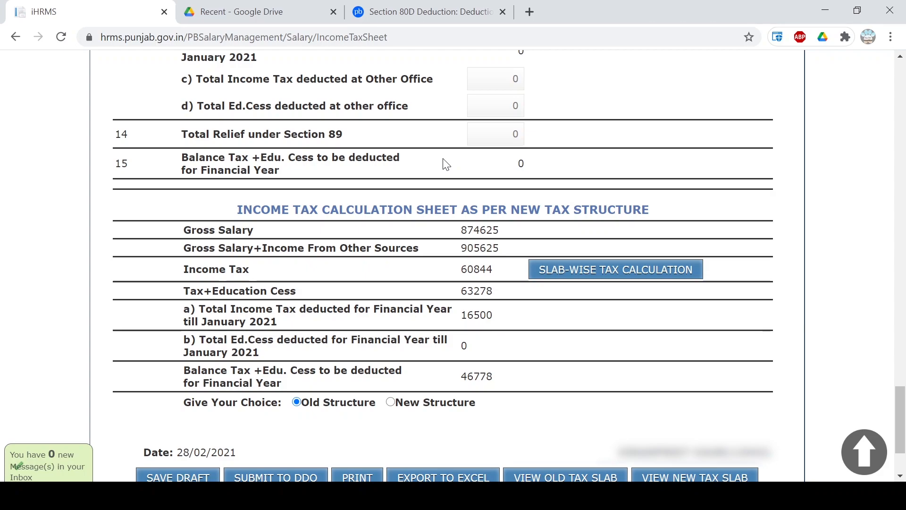
scroll(446, 164, "down", 1)
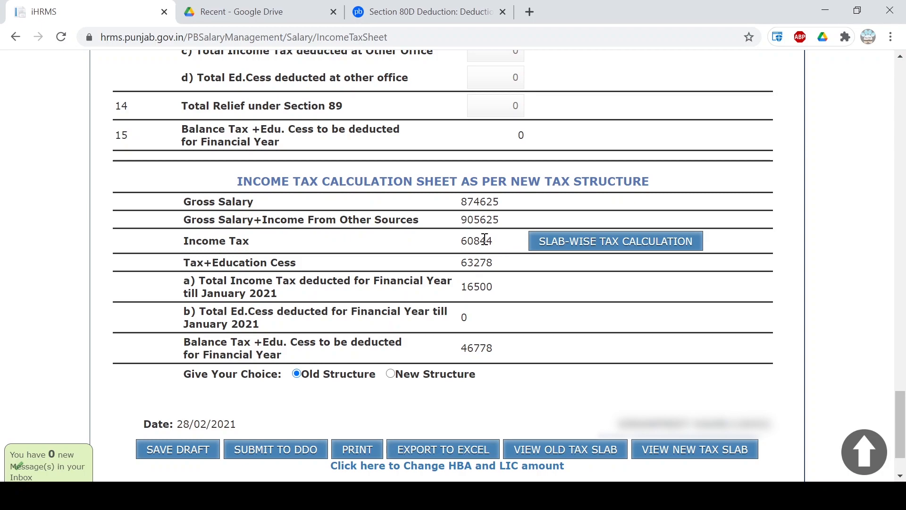
double_click(458, 240)
left_click(452, 241)
scroll(454, 246, "down", 1)
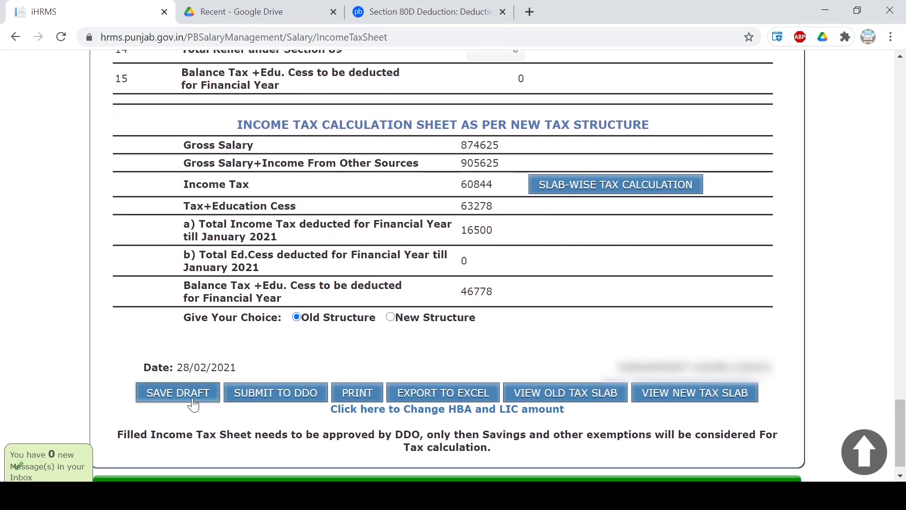